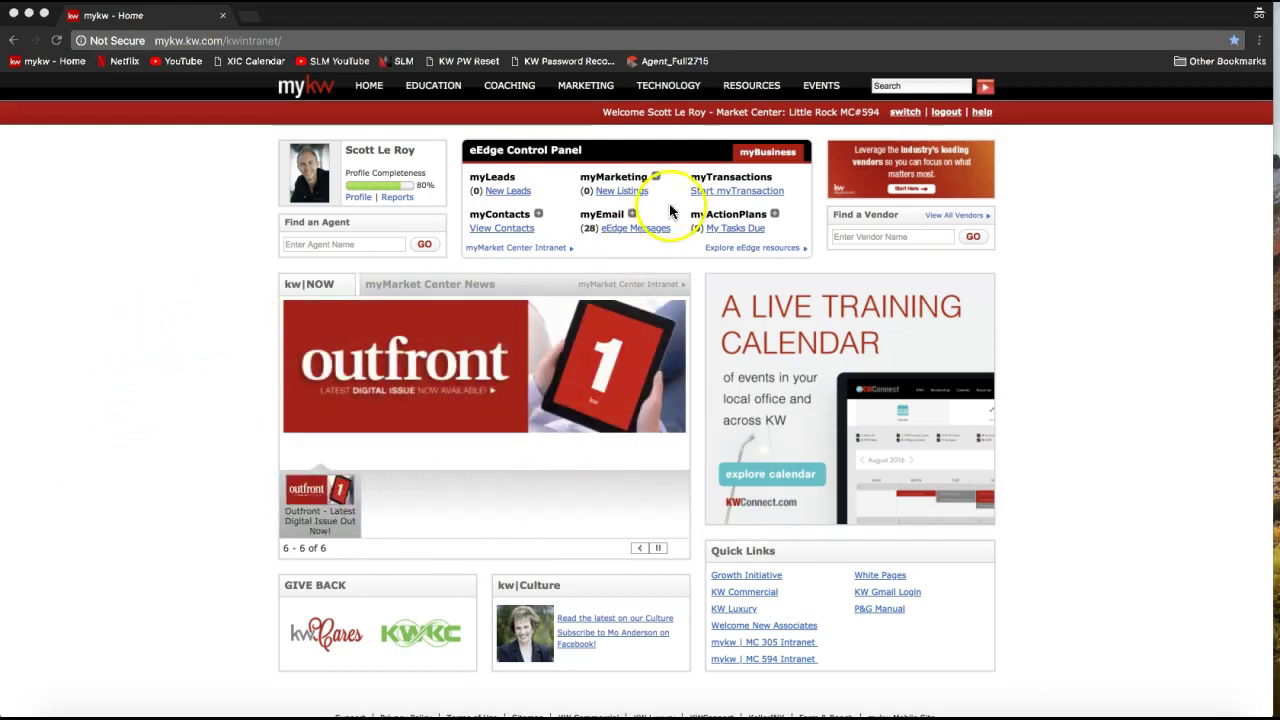
- Open KWLS from the mykw technology resources and enlarge its window to nearly fill the screen
left_click(664, 87)
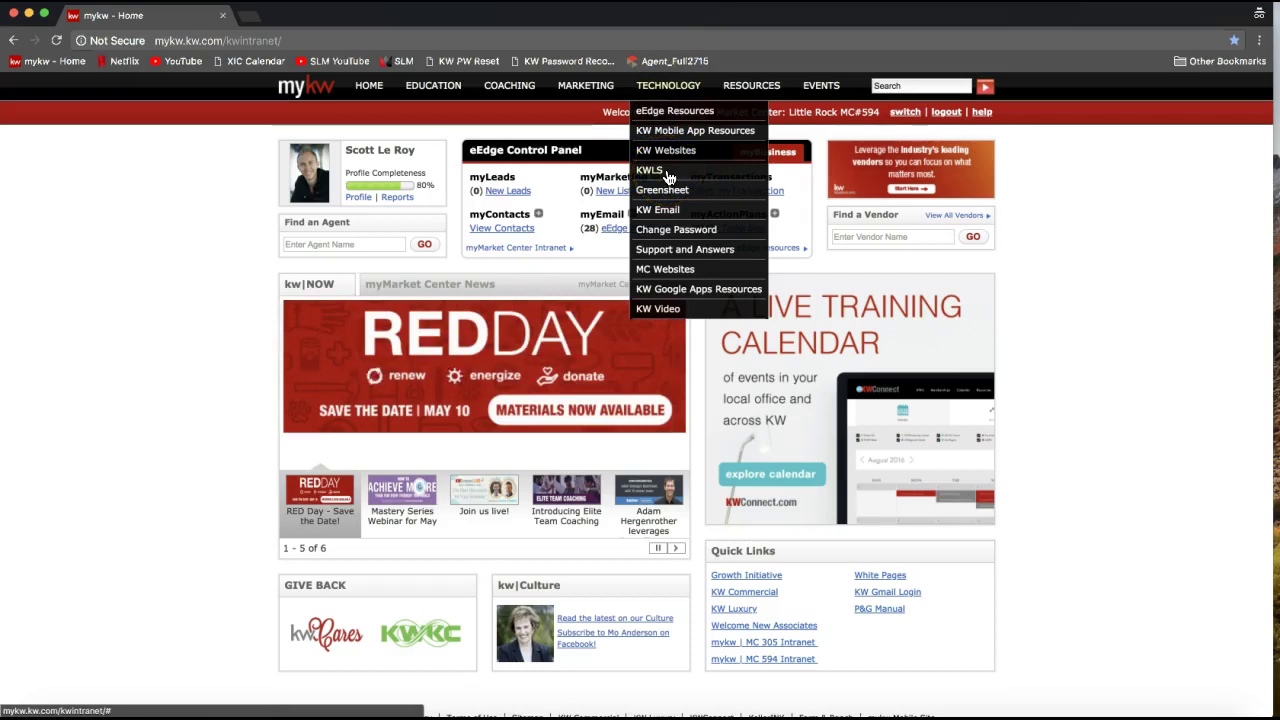
left_click(680, 90)
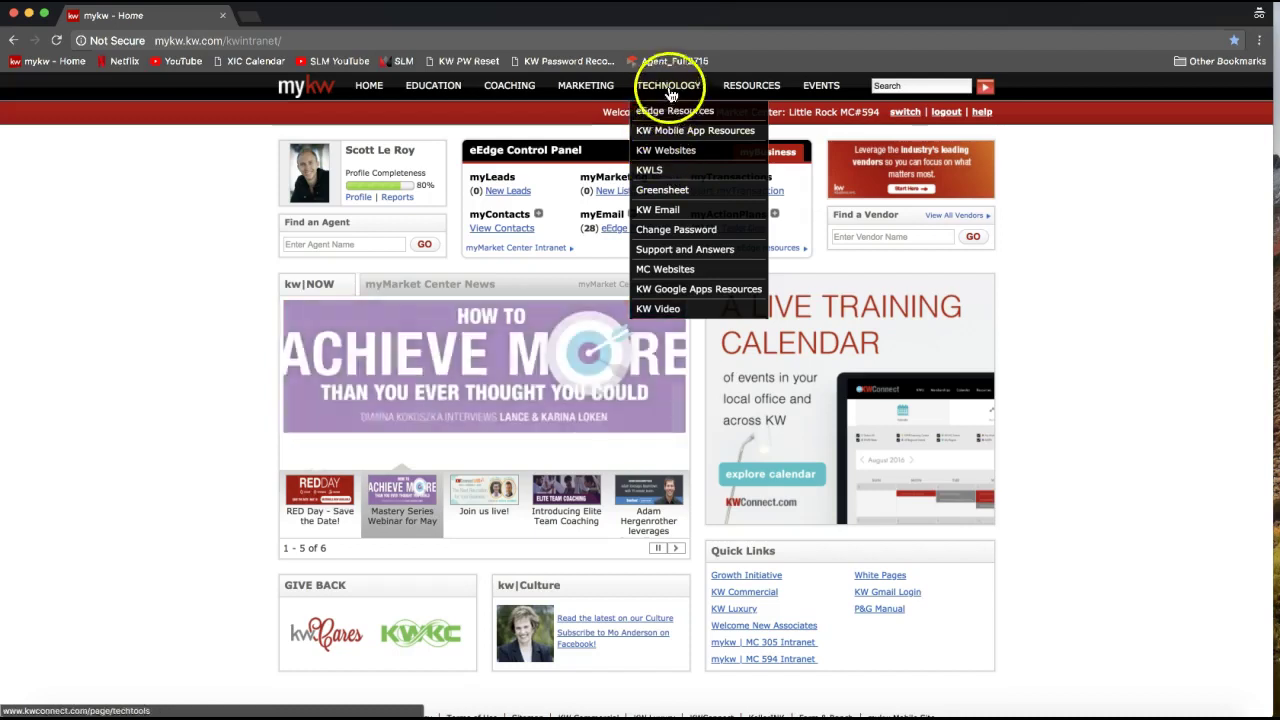
left_click(668, 177)
left_click_drag(563, 318, 1231, 681)
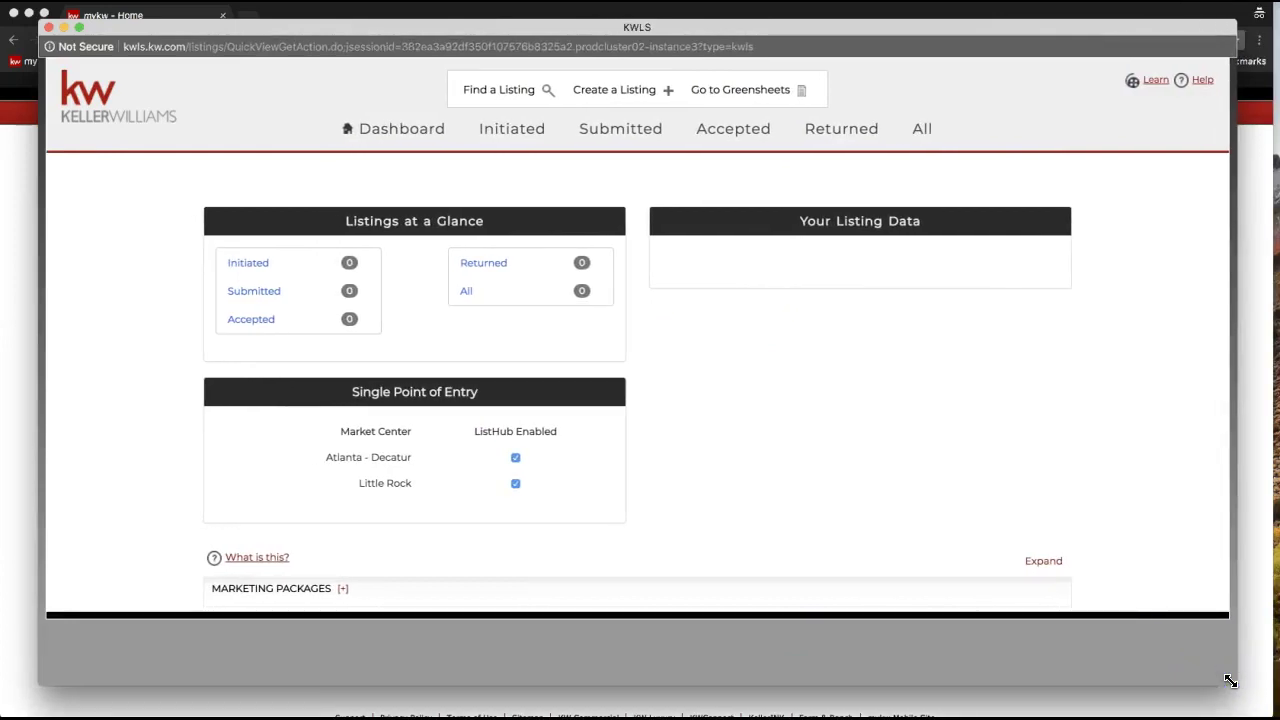
left_click(727, 662)
- Disable ListHub for the Atlanta - Decatur and Little Rock market centers
left_click_drag(476, 431, 563, 434)
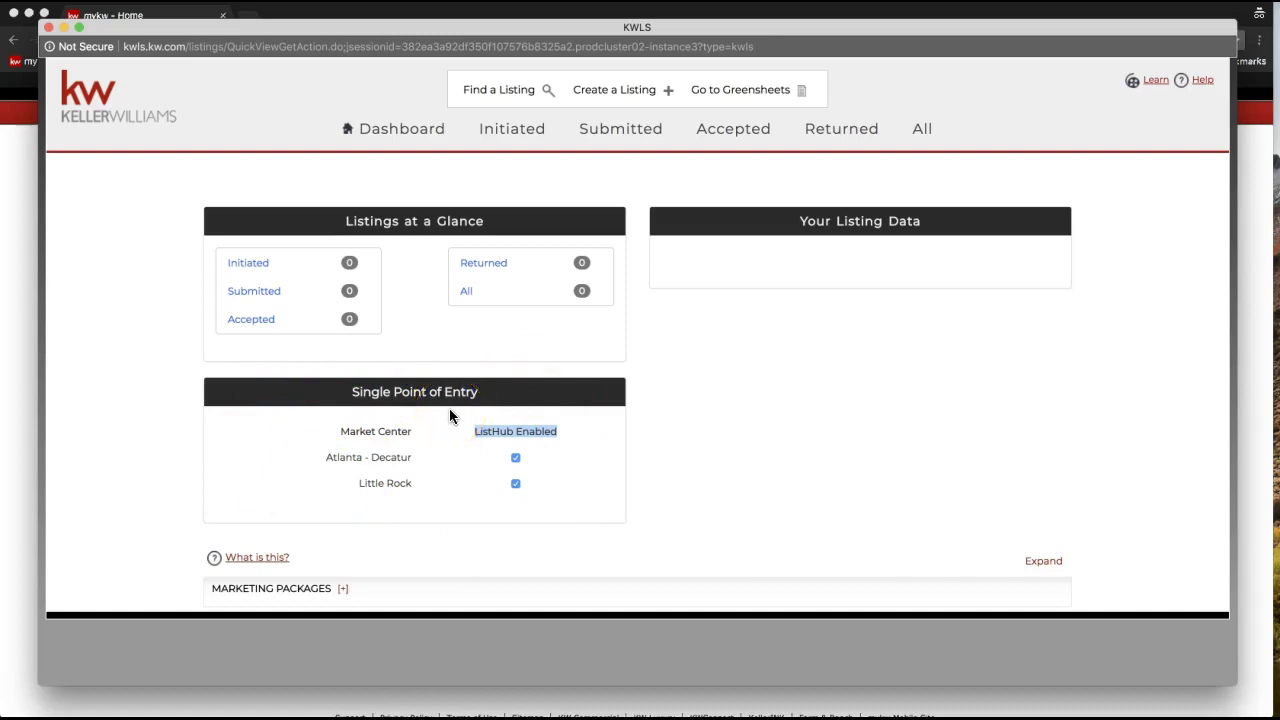
left_click(583, 492)
left_click(570, 535)
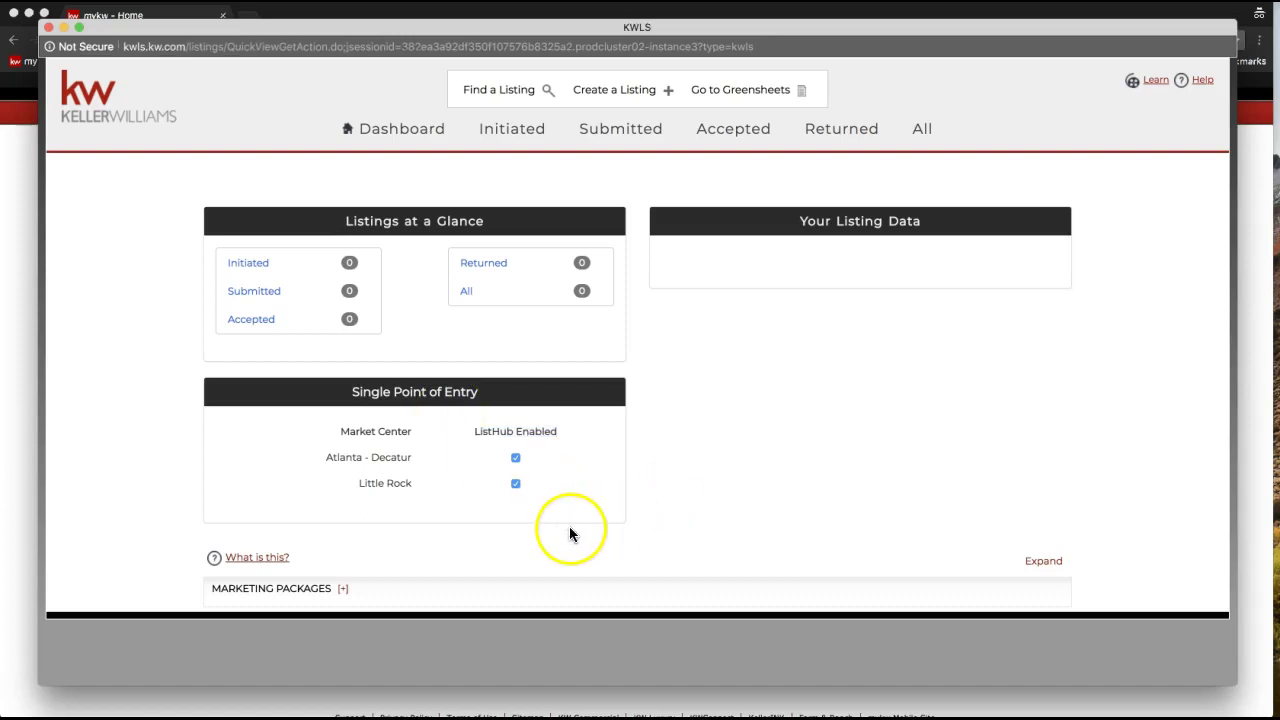
left_click(516, 485)
left_click(515, 458)
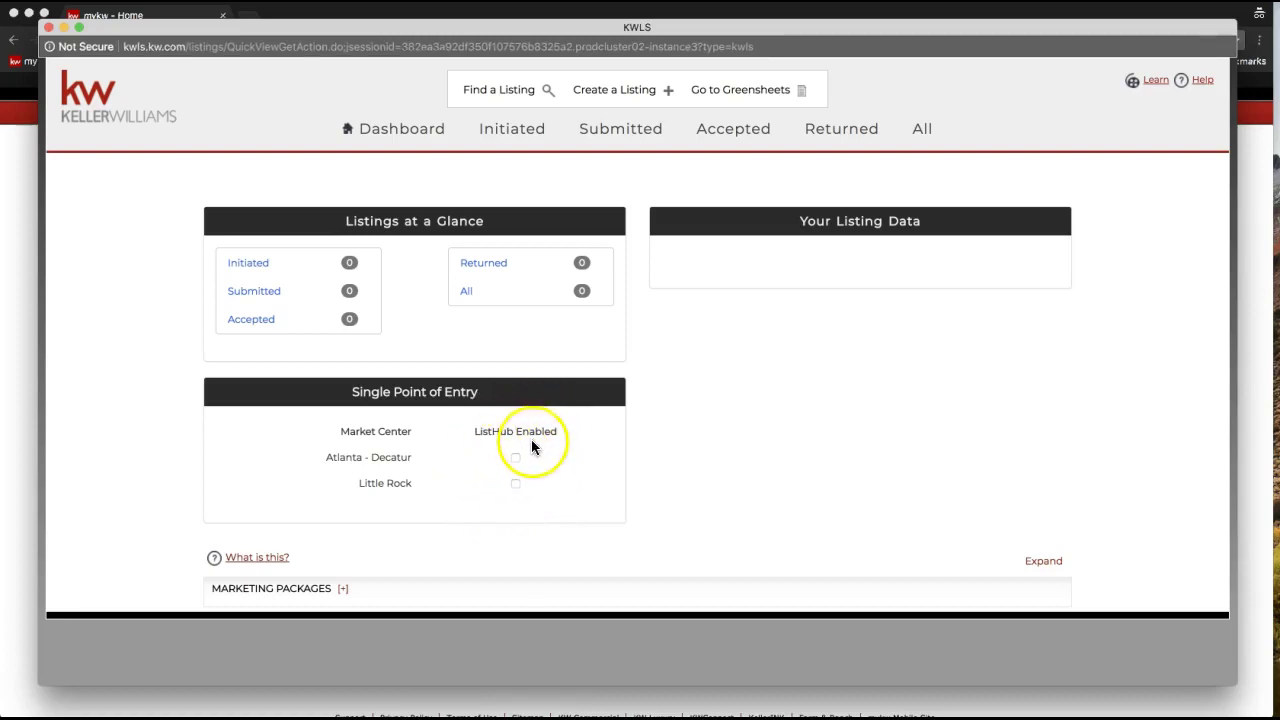
left_click(516, 485)
- Open the form for creating a new listing and bring its Home Overview section into view
left_click(621, 97)
left_click(616, 98)
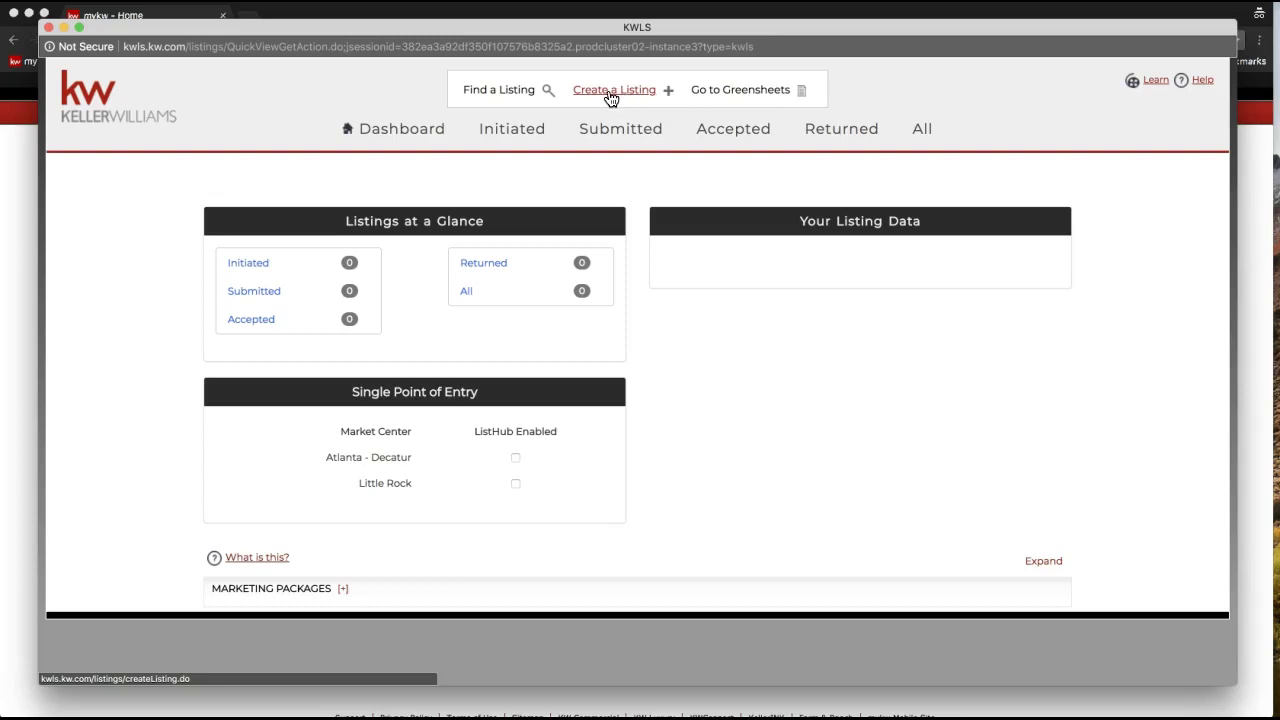
left_click(610, 93)
left_click(557, 306)
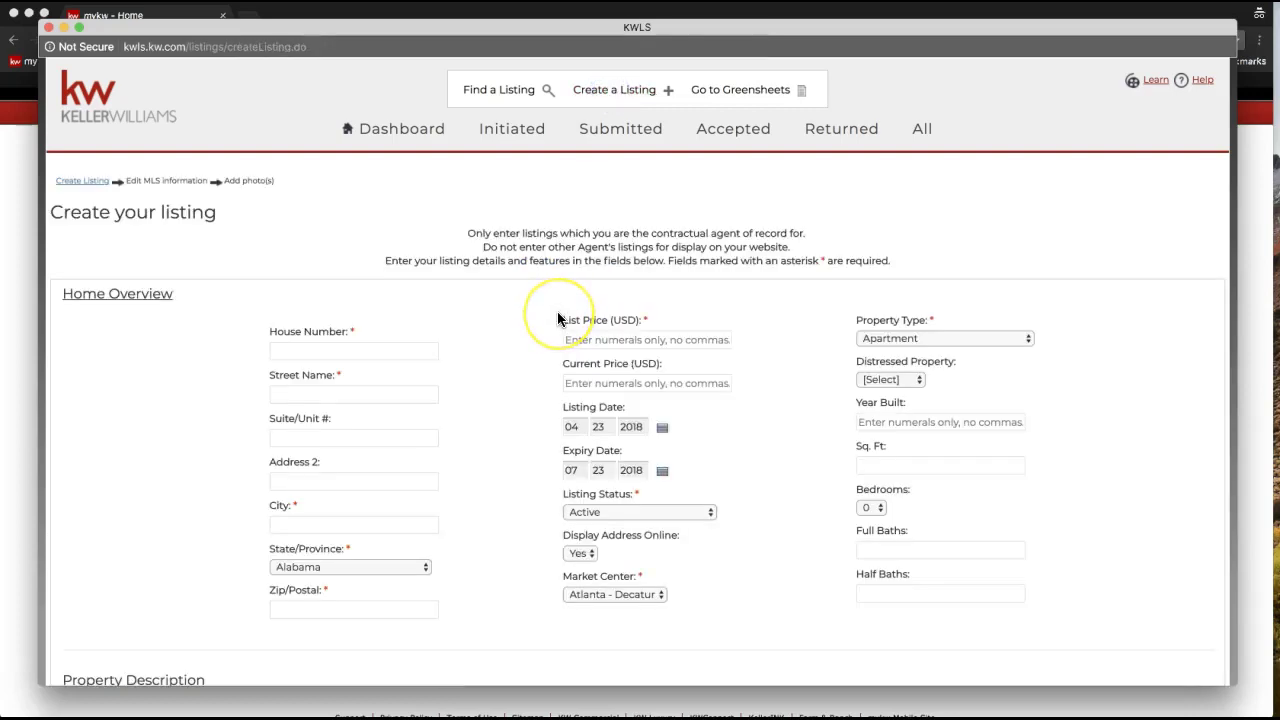
scroll(558, 318, "down", 2)
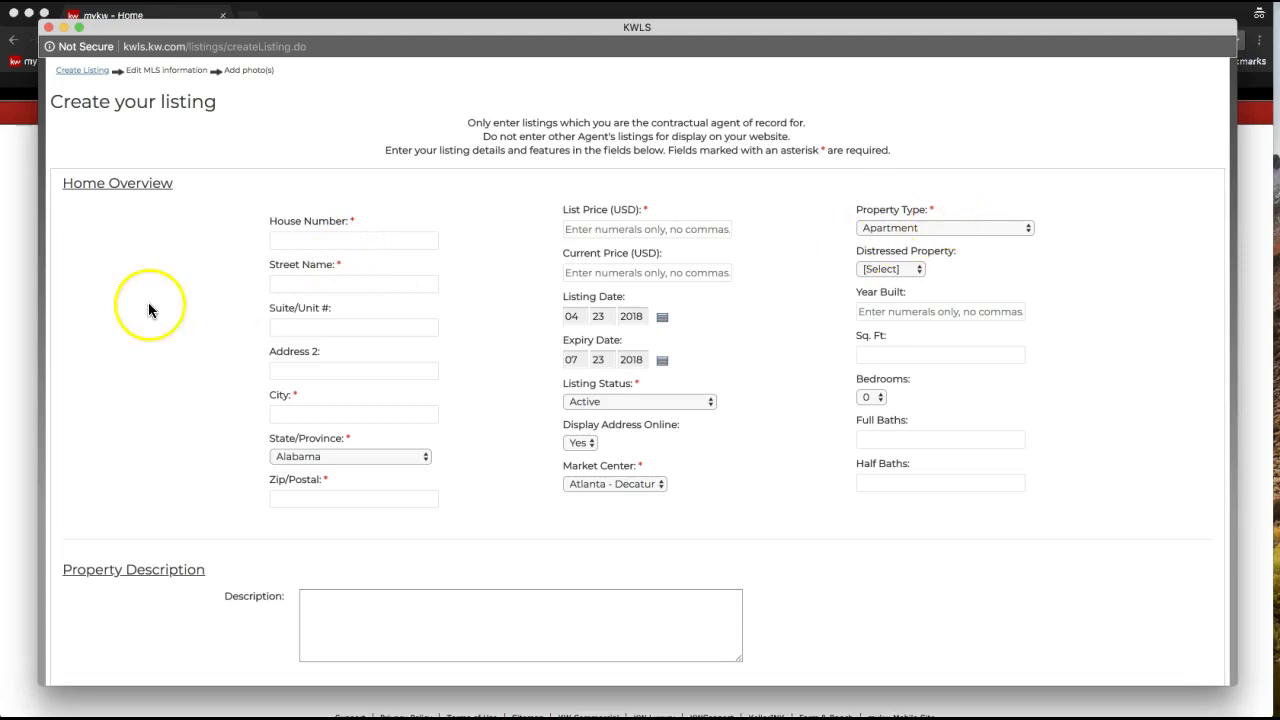
- Enter the property's house number and street name, and set the list price to 250000 USD
left_click(317, 237)
type("123")
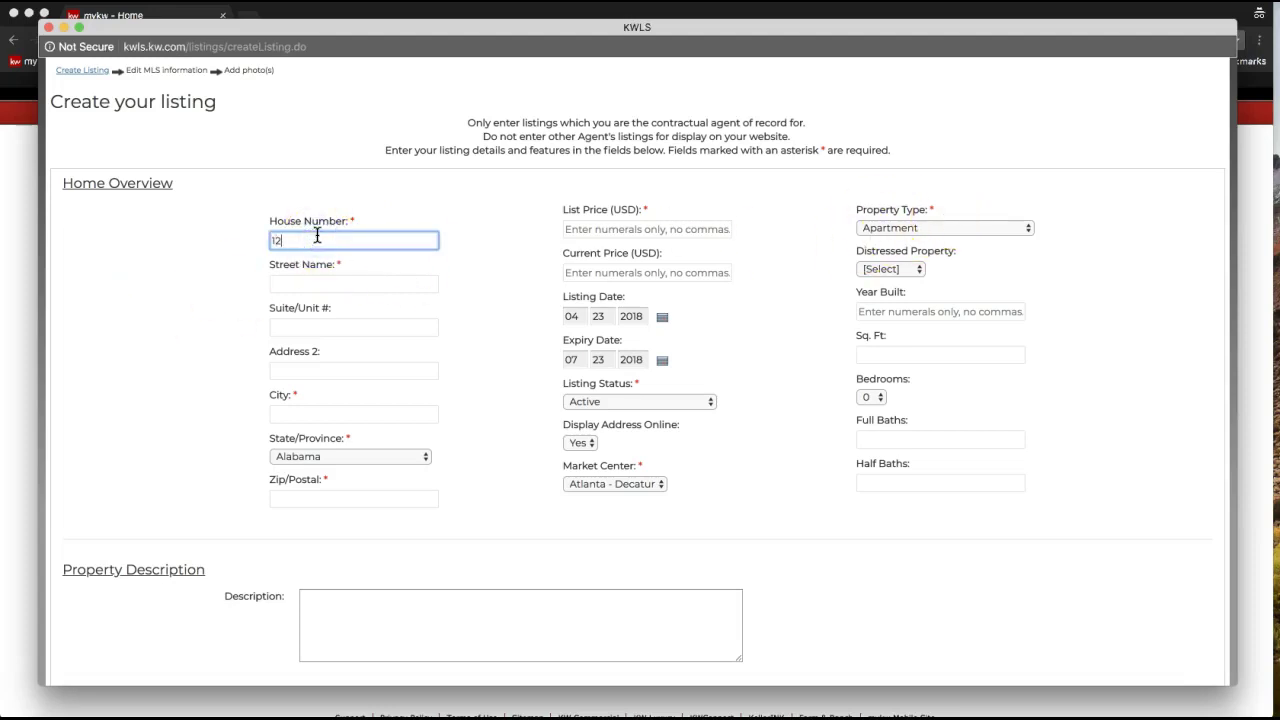
left_click(319, 285)
type("ain Street")
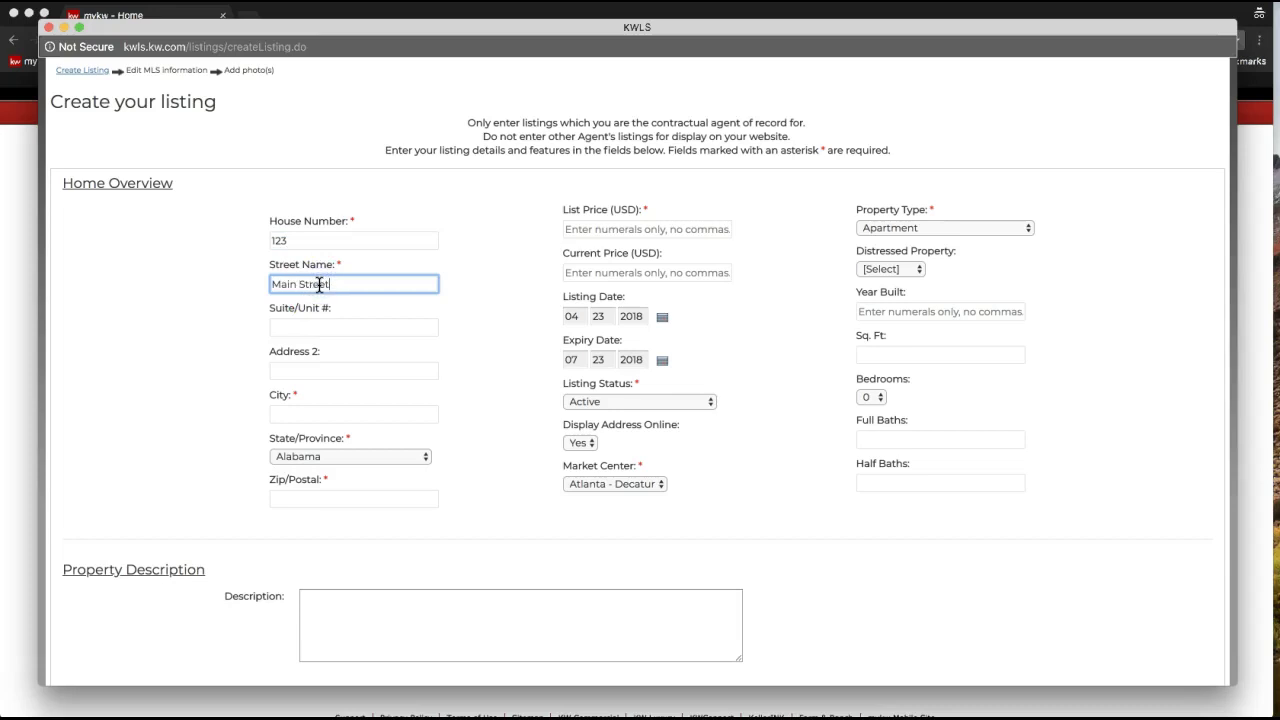
left_click(567, 230)
type("250000")
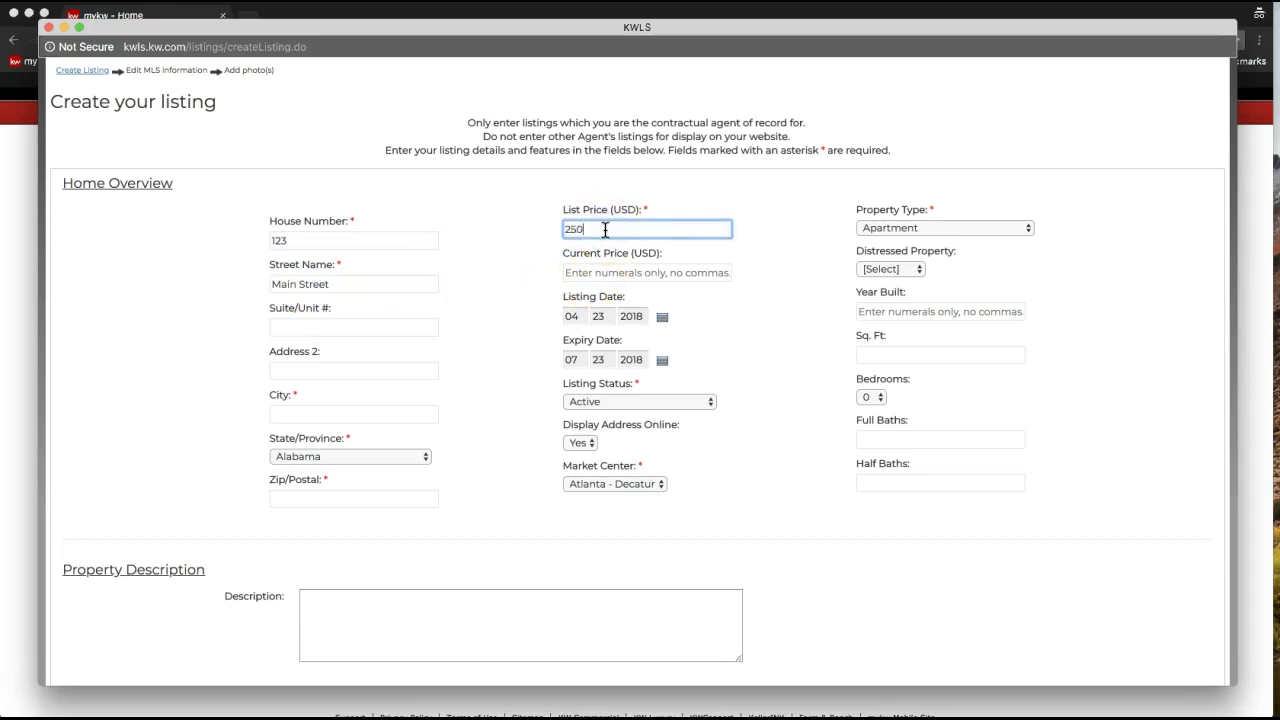
- Examine the property type choices, bath fields, listing status choices and market center in the Home Overview section
left_click(879, 228)
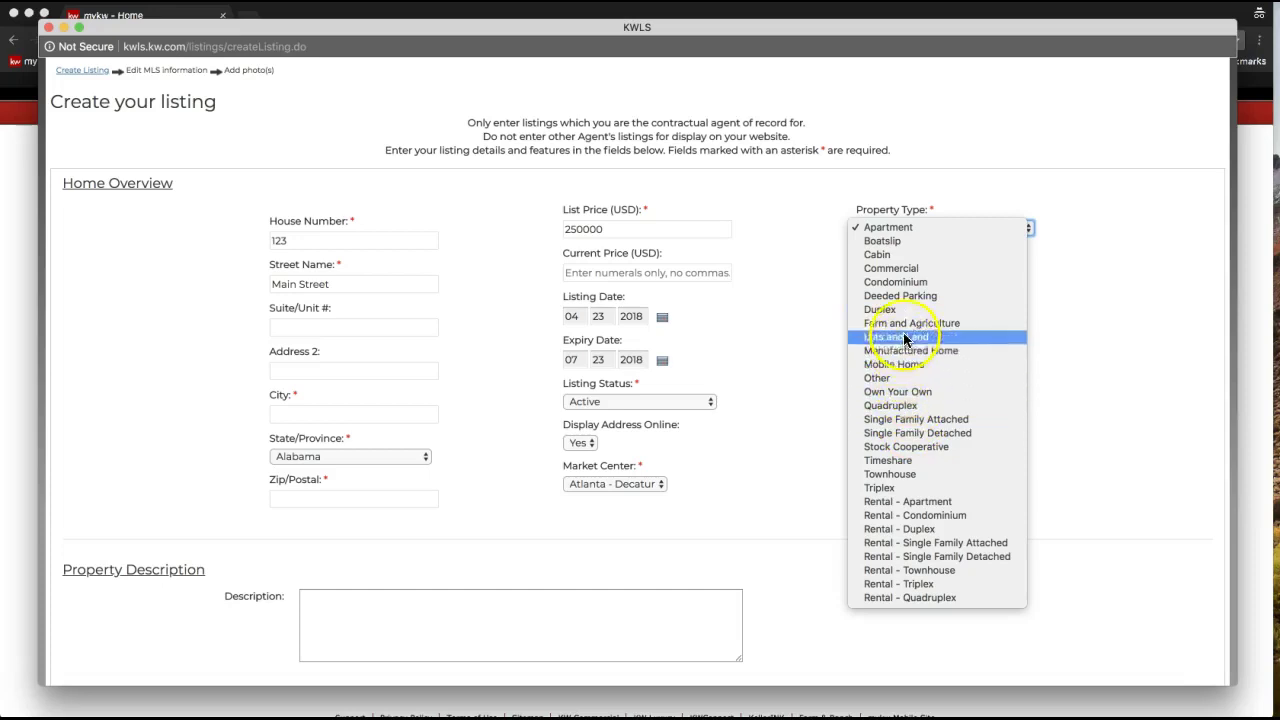
left_click(788, 343)
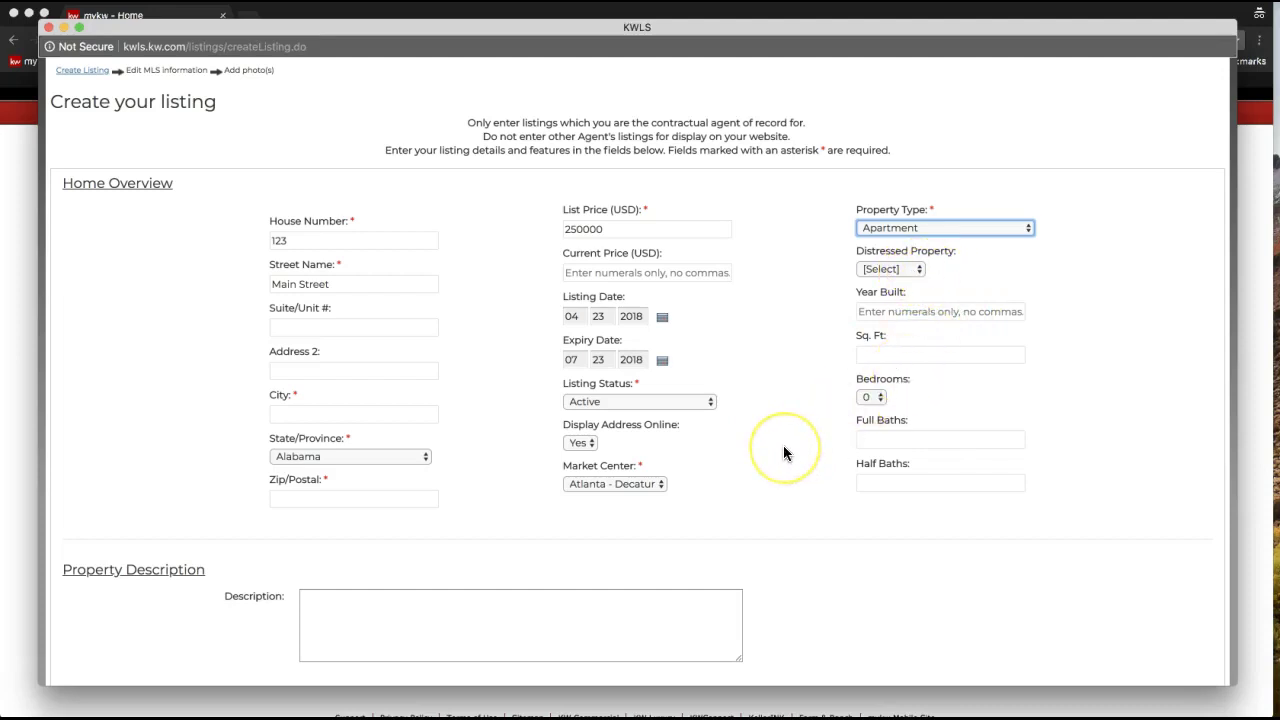
left_click(905, 438)
left_click(893, 482)
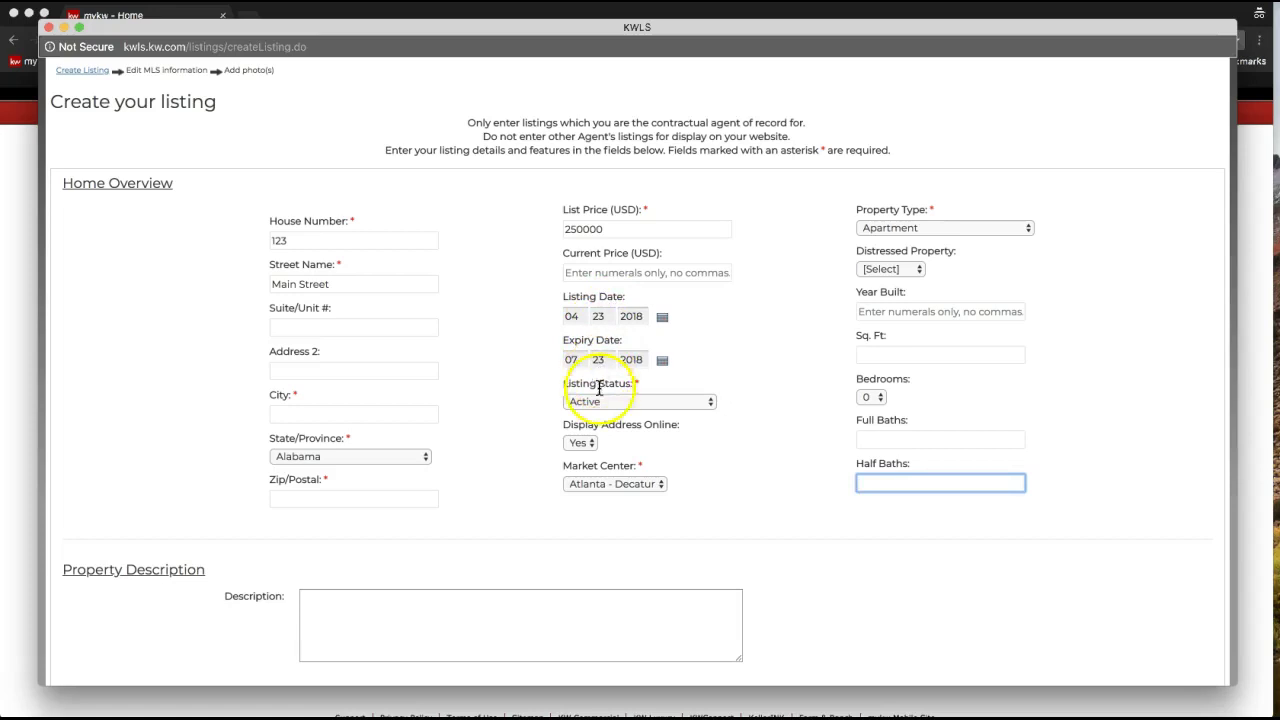
left_click(557, 383)
left_click_drag(557, 383, 645, 384)
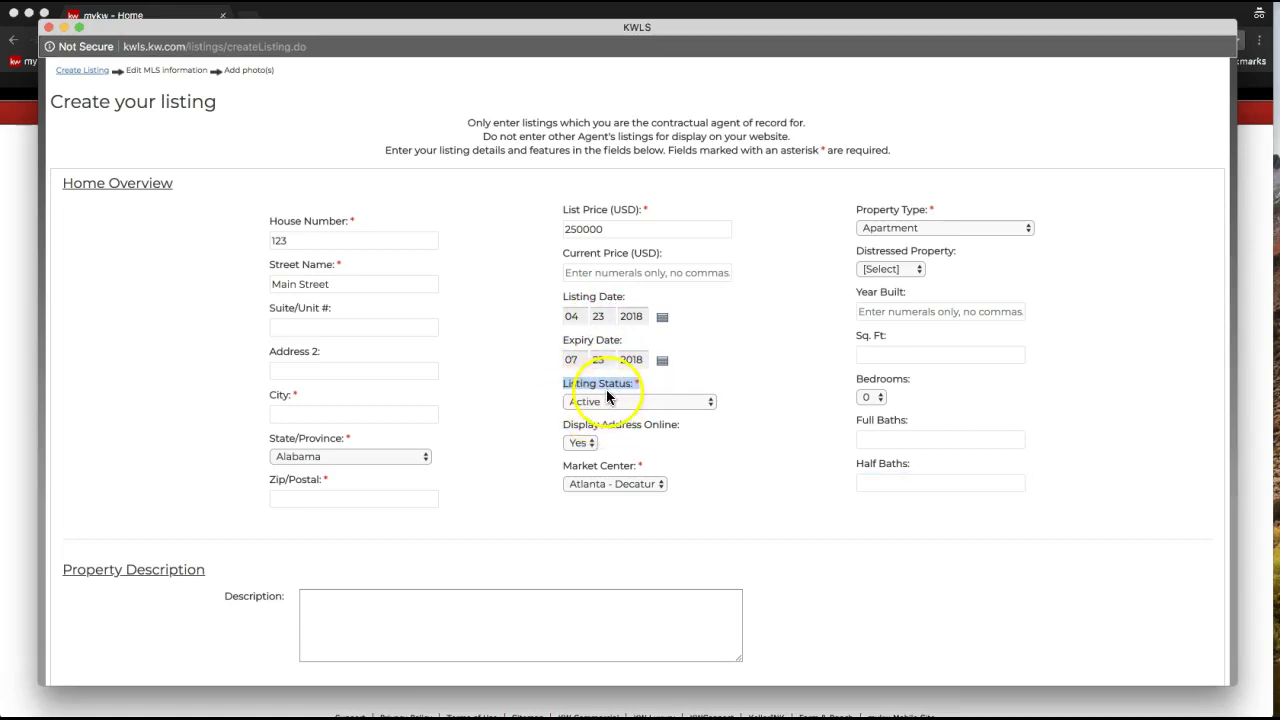
left_click(596, 403)
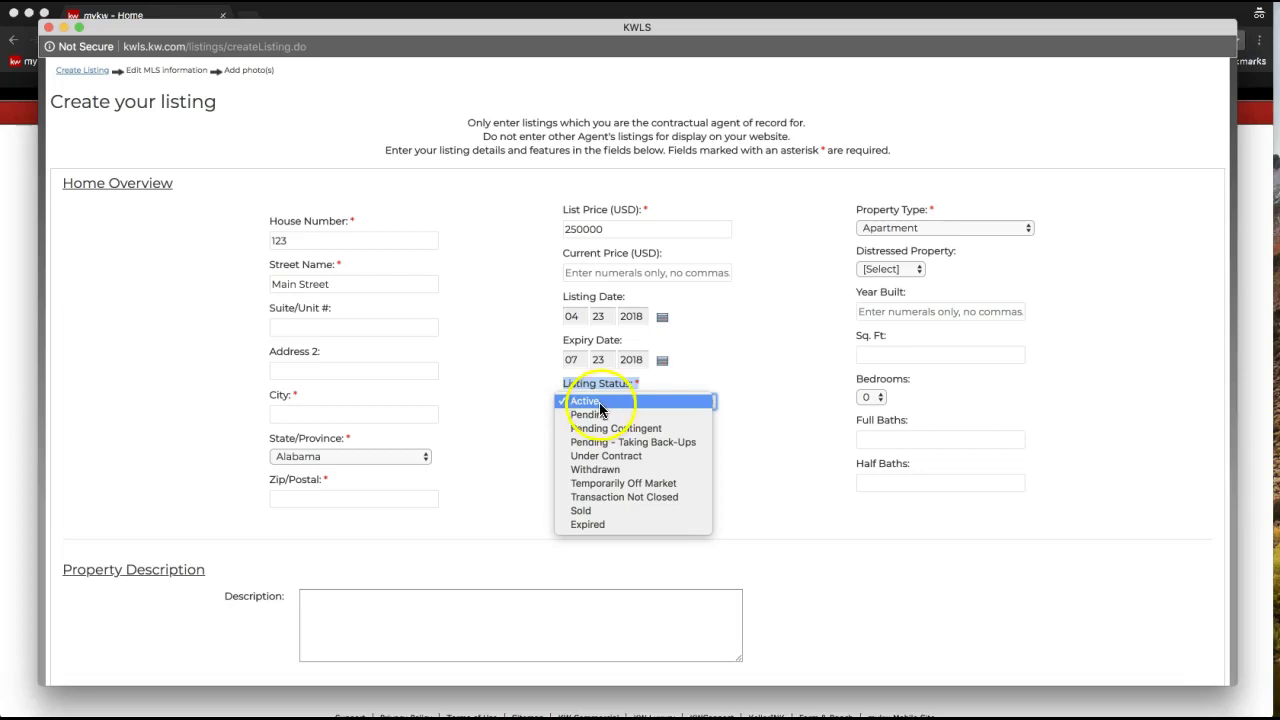
left_click(597, 402)
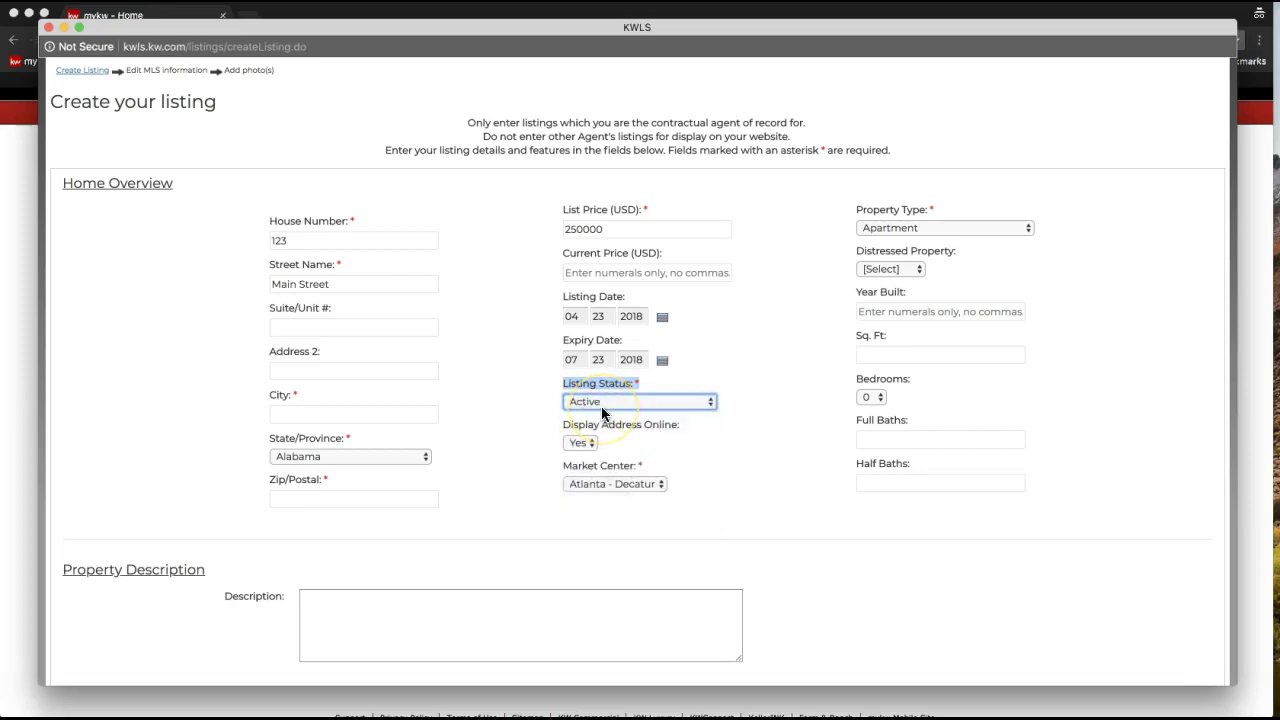
left_click_drag(558, 467, 639, 466)
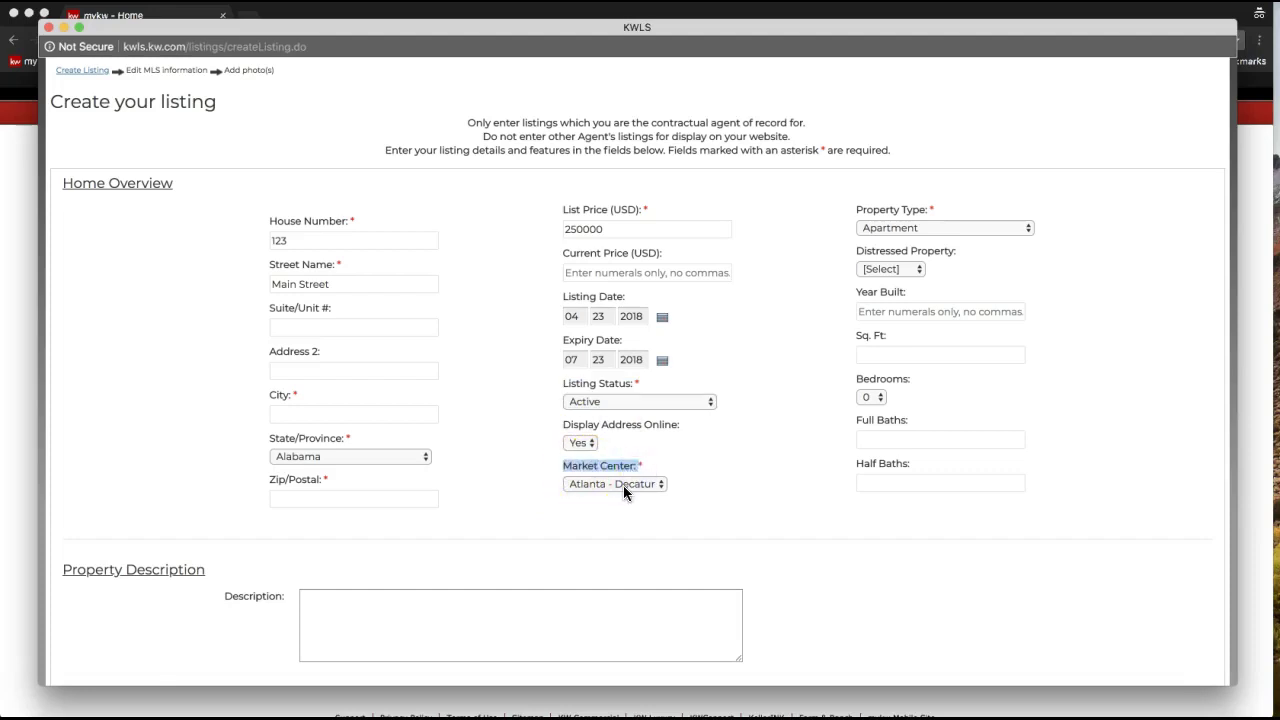
- Review the remaining form sections, from Property Description and School & Area Information through Additional Features, Green Home Information and Luxury Listings
scroll(632, 549, "down", 5)
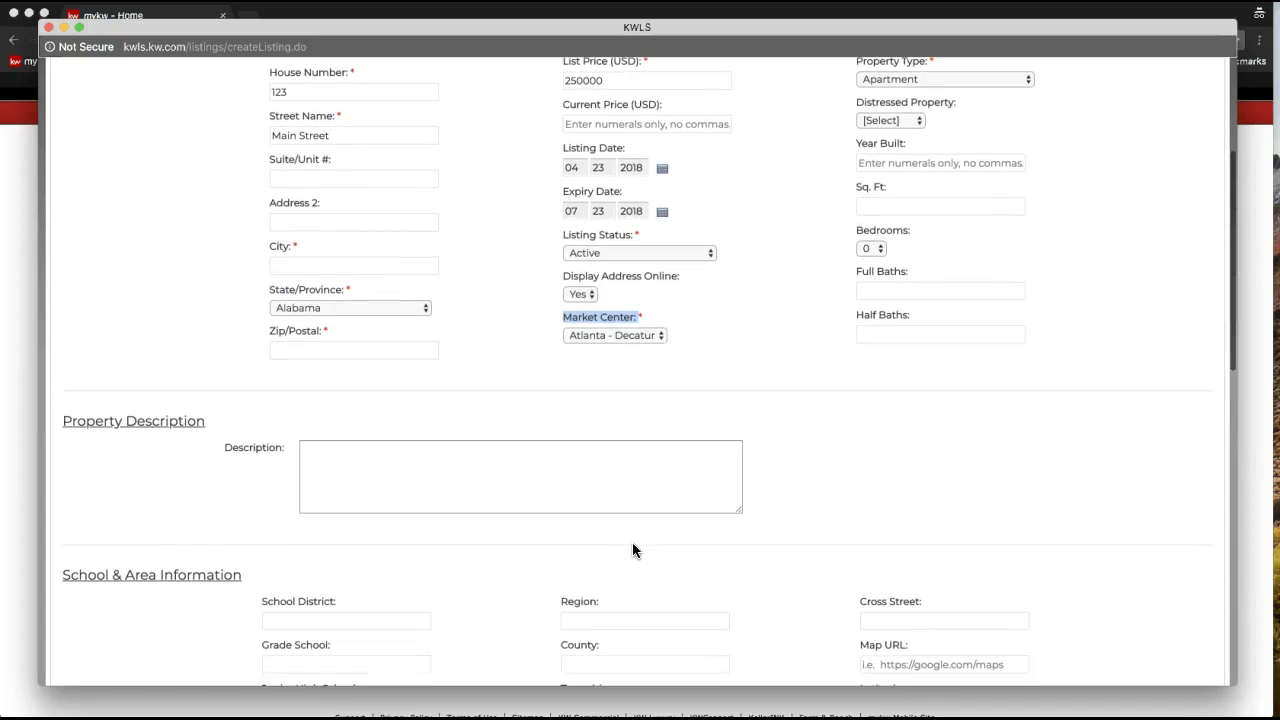
left_click(403, 420)
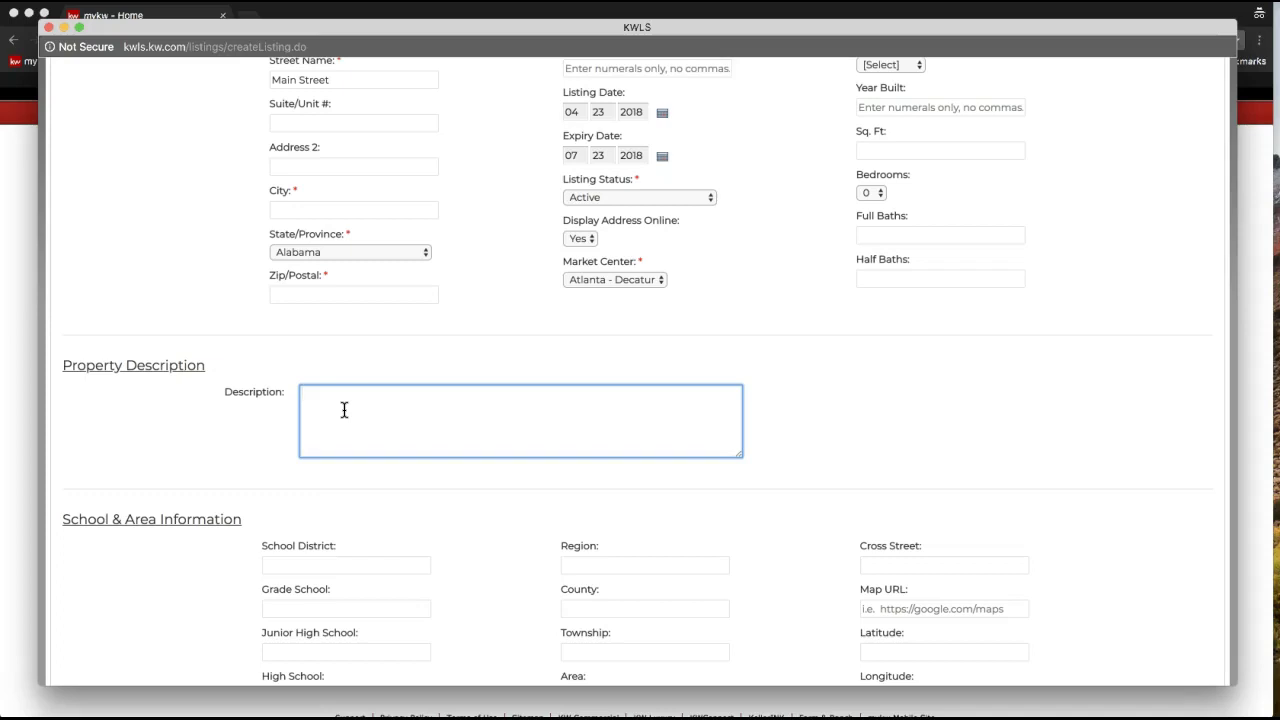
scroll(344, 410, "down", 5)
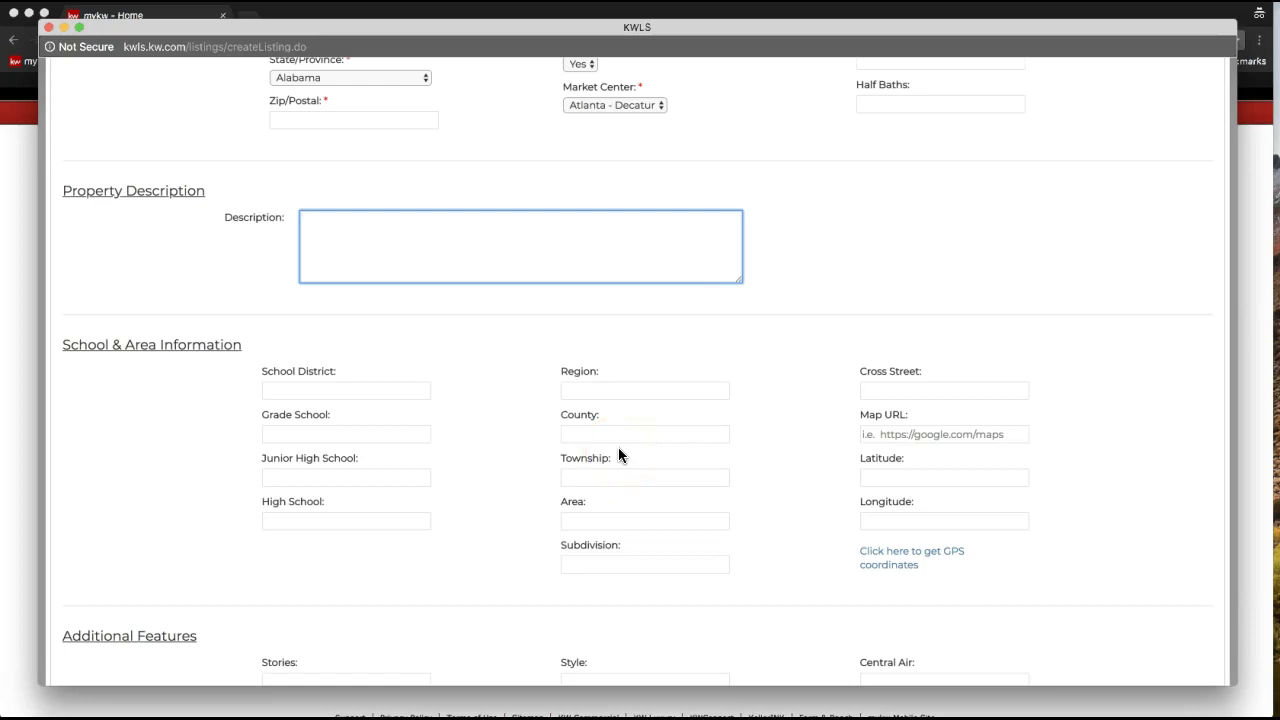
scroll(619, 451, "down", 2)
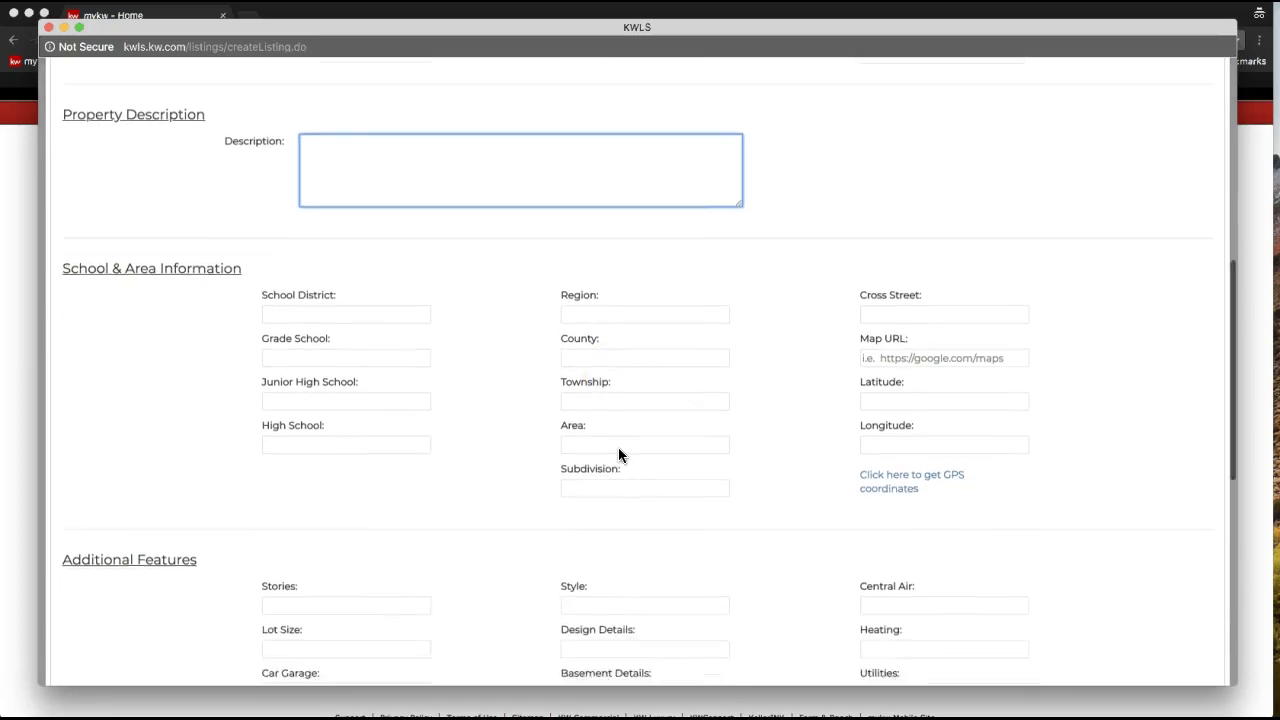
scroll(619, 452, "down", 2)
scroll(619, 452, "down", 2)
scroll(618, 452, "down", 1)
scroll(618, 452, "down", 1)
left_click(337, 162)
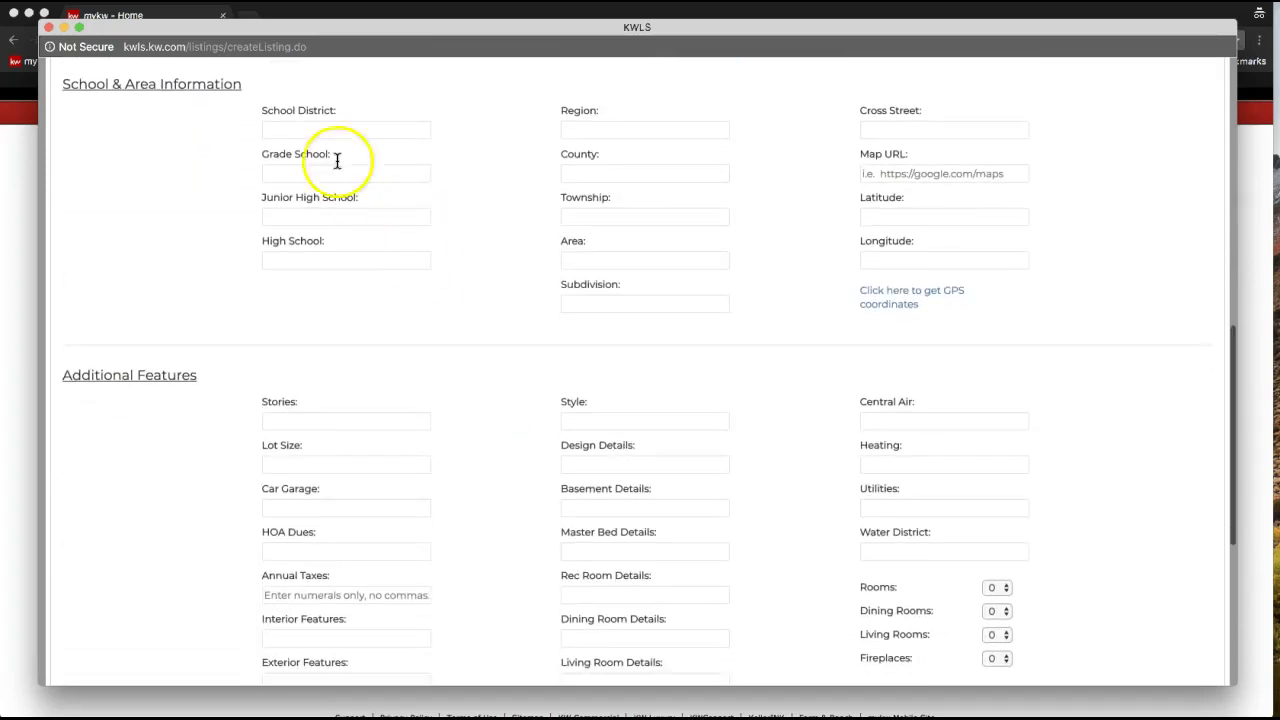
scroll(275, 441, "down", 1)
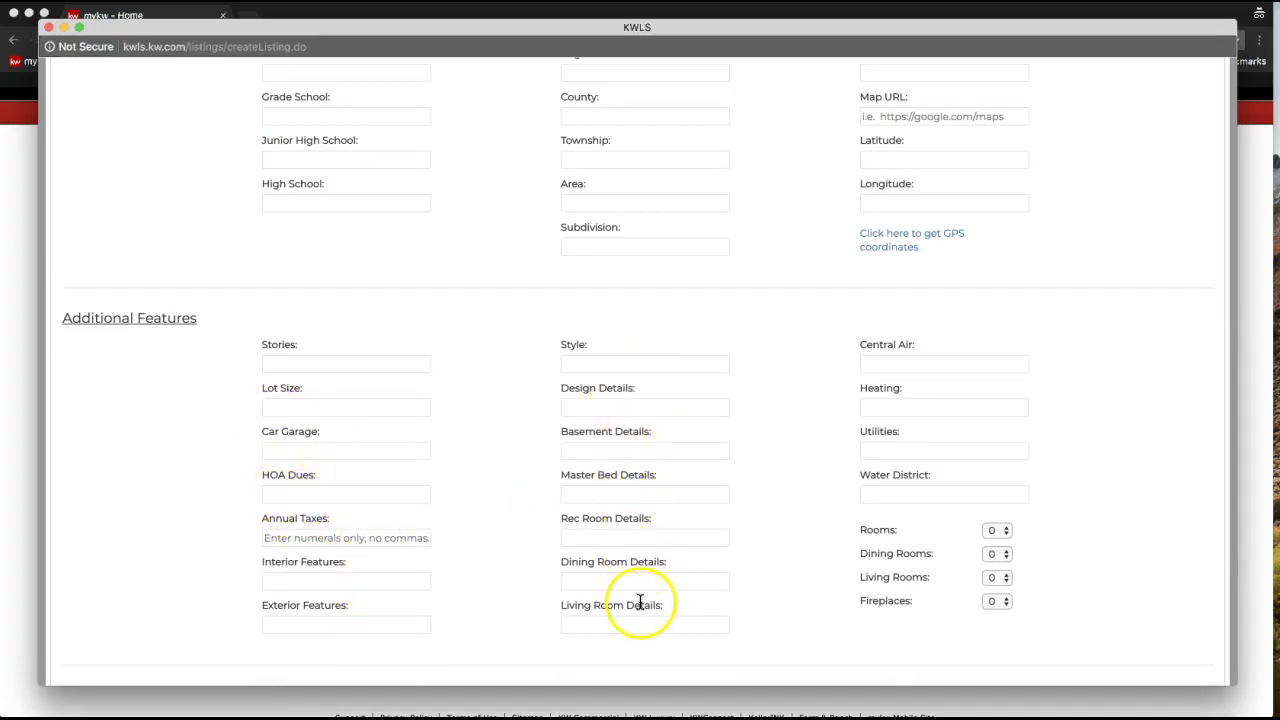
scroll(925, 530, "down", 5)
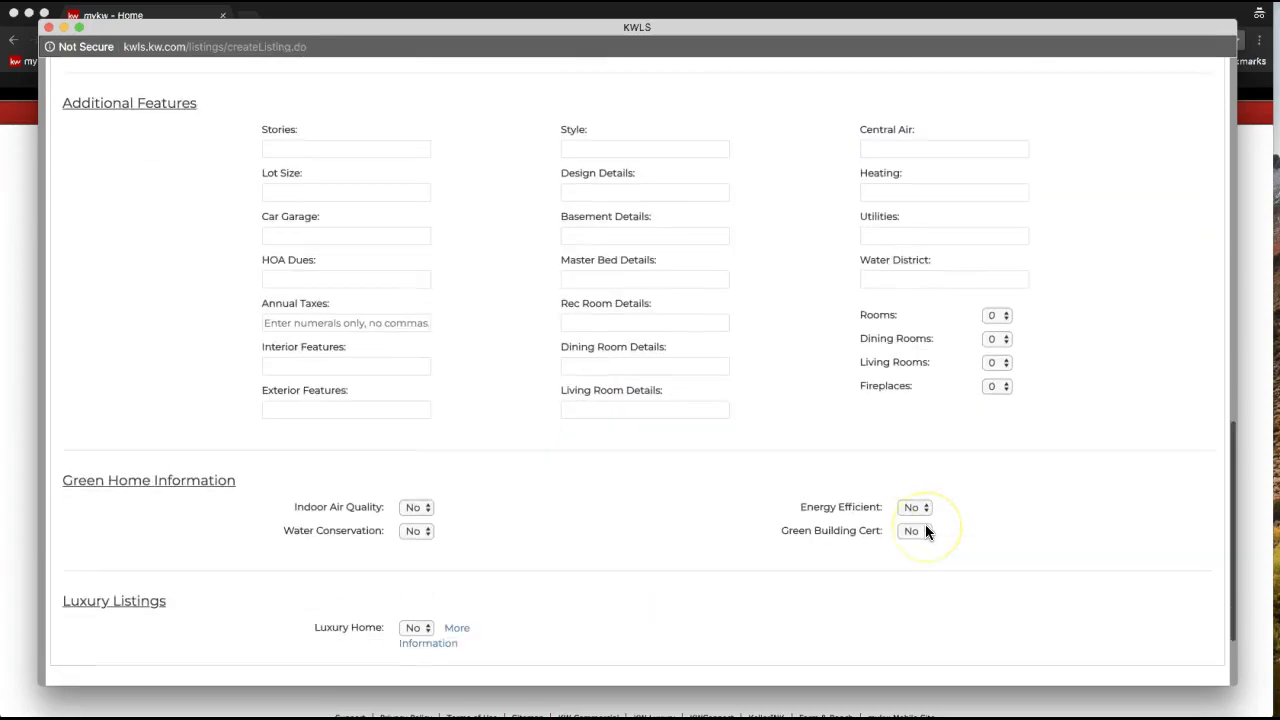
scroll(925, 530, "down", 2)
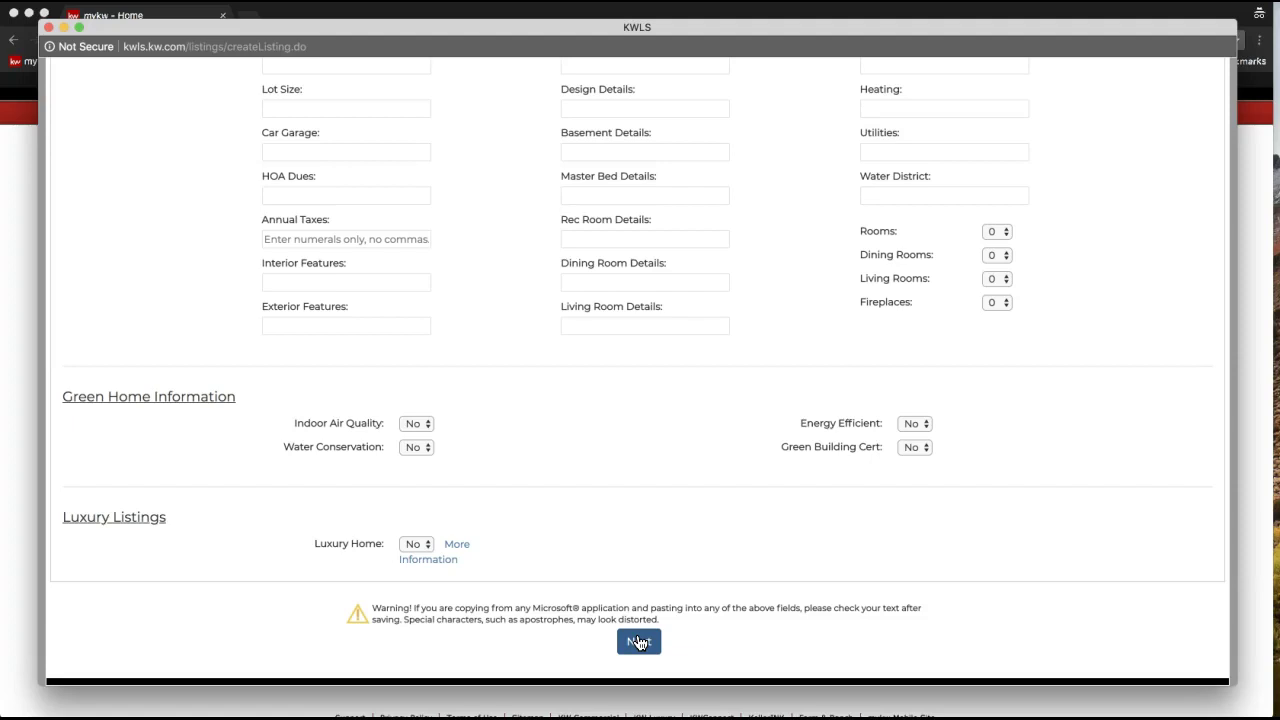
left_click(639, 642)
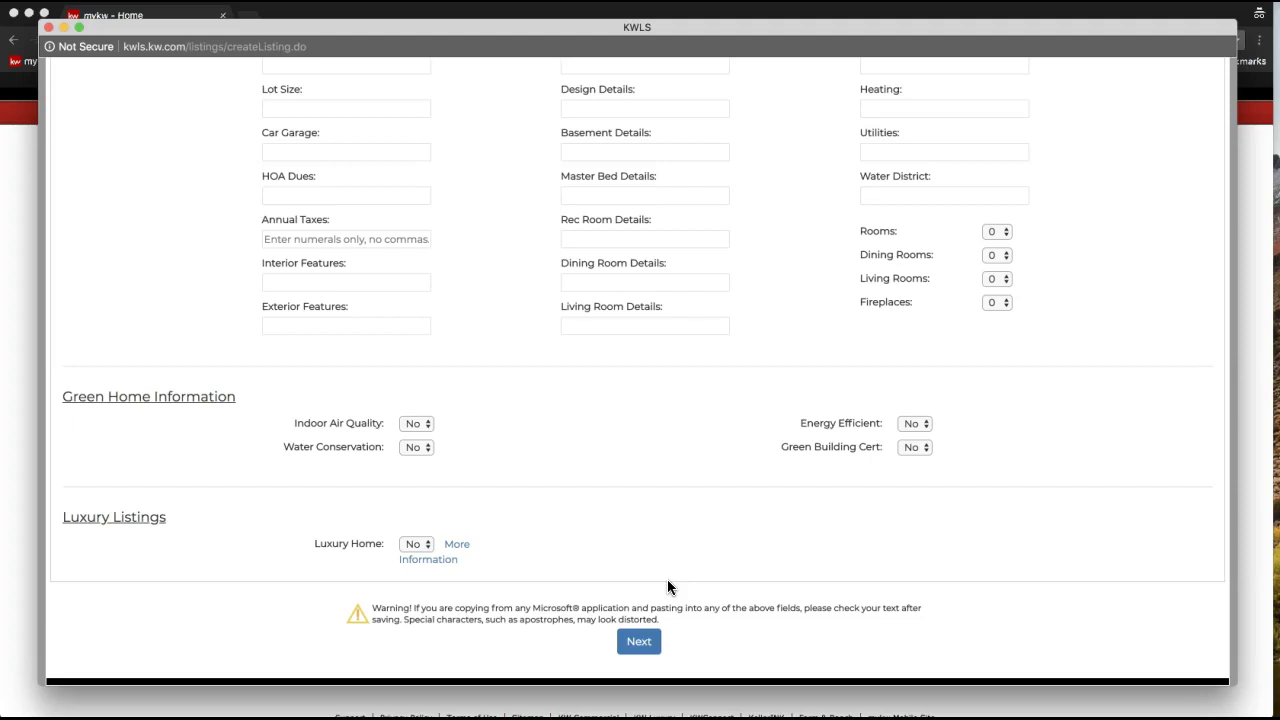
- Return to the start of the listing form and check the stages that follow, Edit MLS information and Add photo(s)
scroll(668, 581, "up", 10)
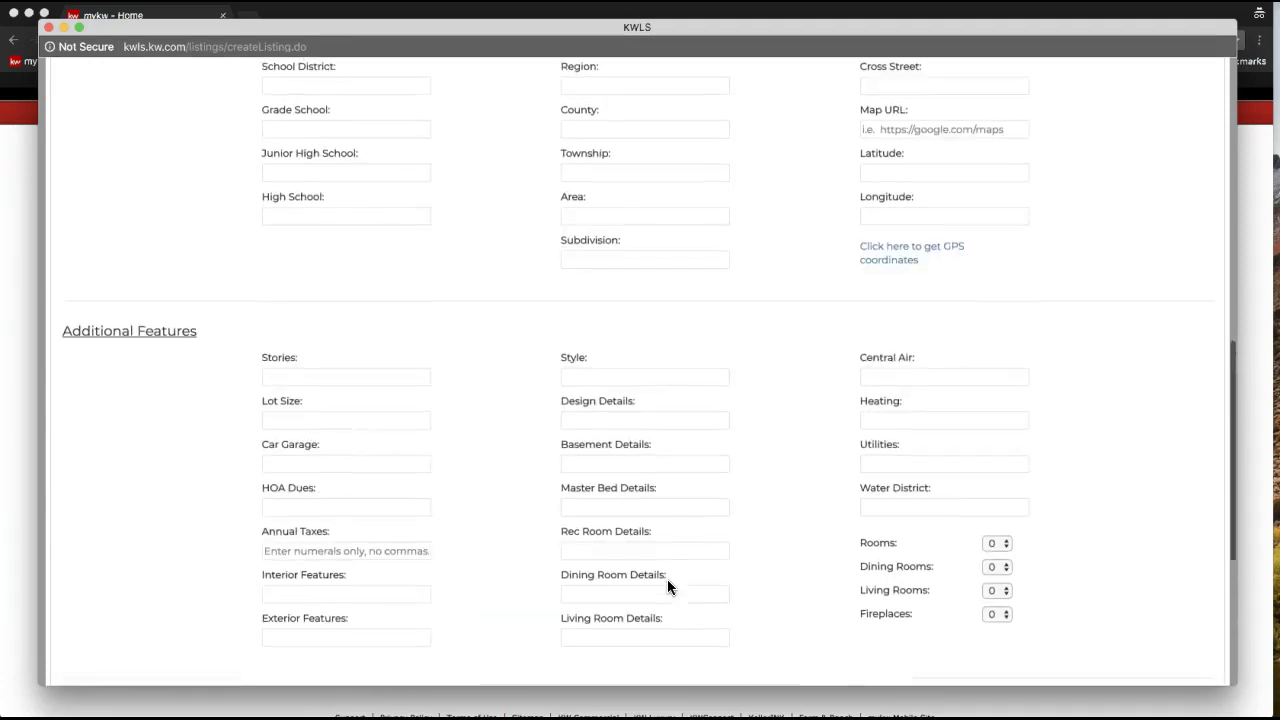
scroll(668, 588, "up", 8)
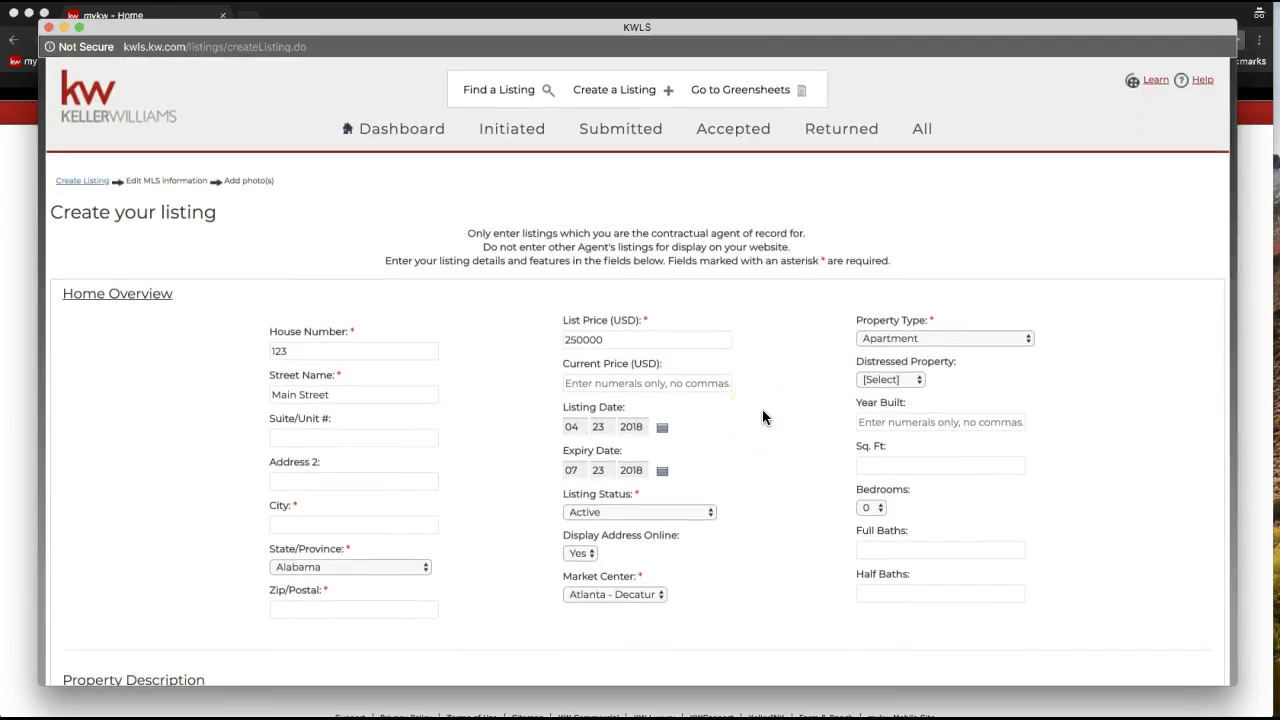
left_click(752, 365)
left_click(129, 181)
left_click_drag(129, 181, 278, 181)
- Leave the listing form for the dashboard and enable ListHub for the Little Rock and Atlanta - Decatur market centers
left_click(403, 130)
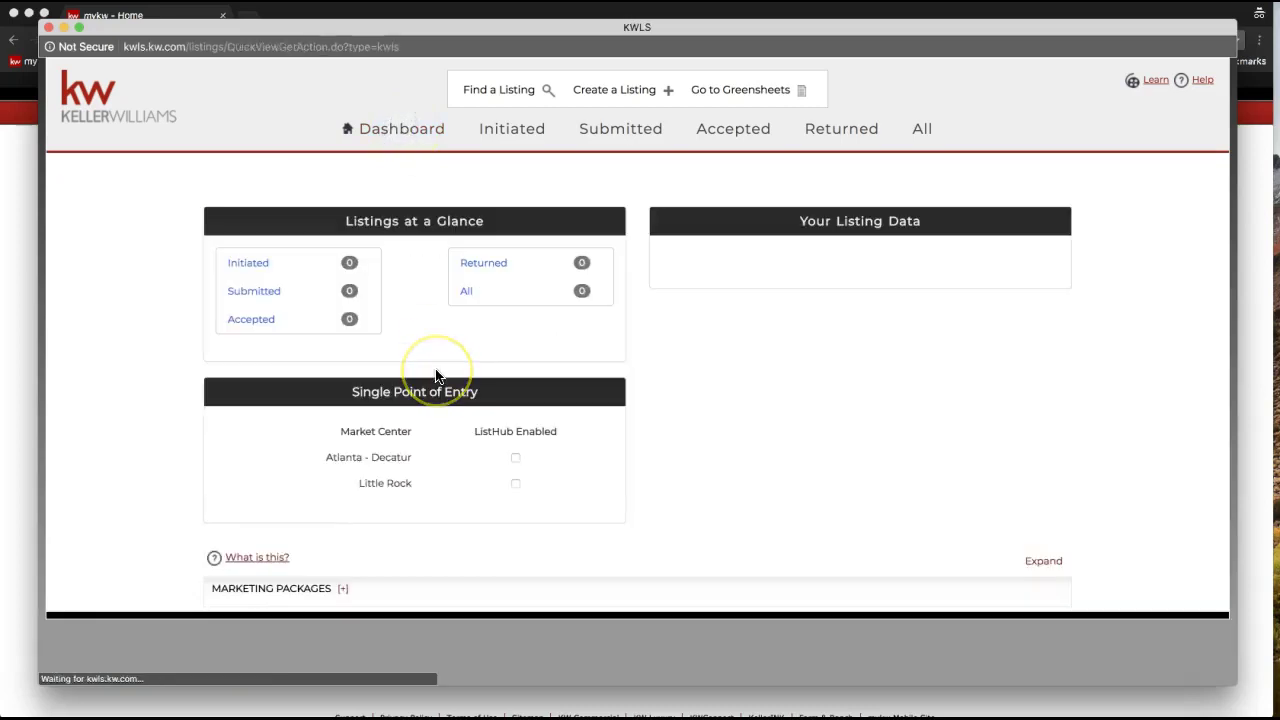
left_click(515, 484)
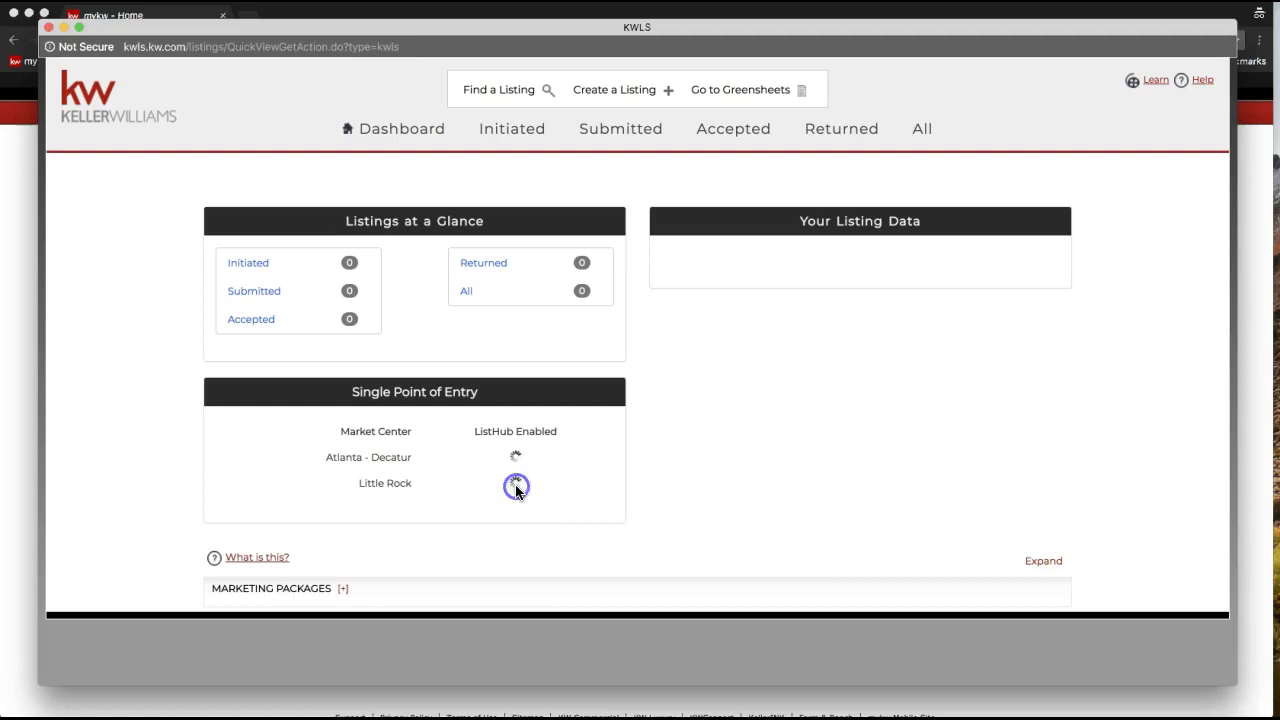
left_click(515, 457)
left_click_drag(473, 431, 562, 433)
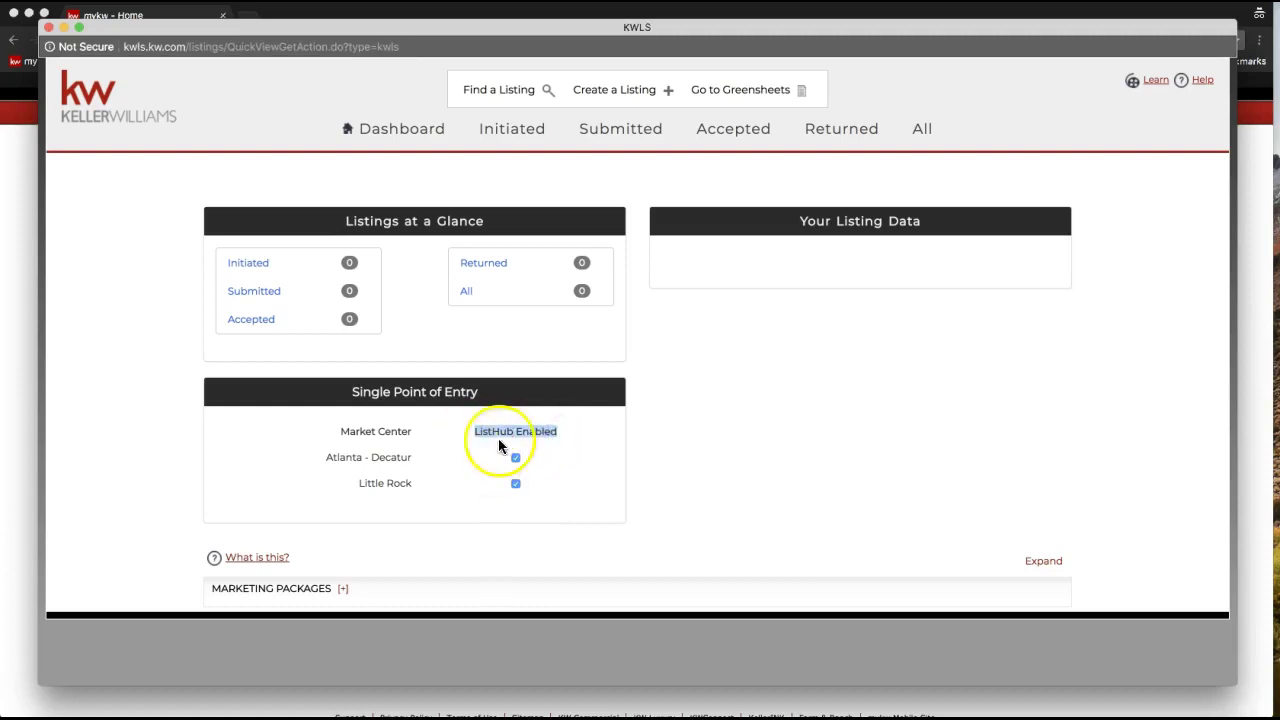